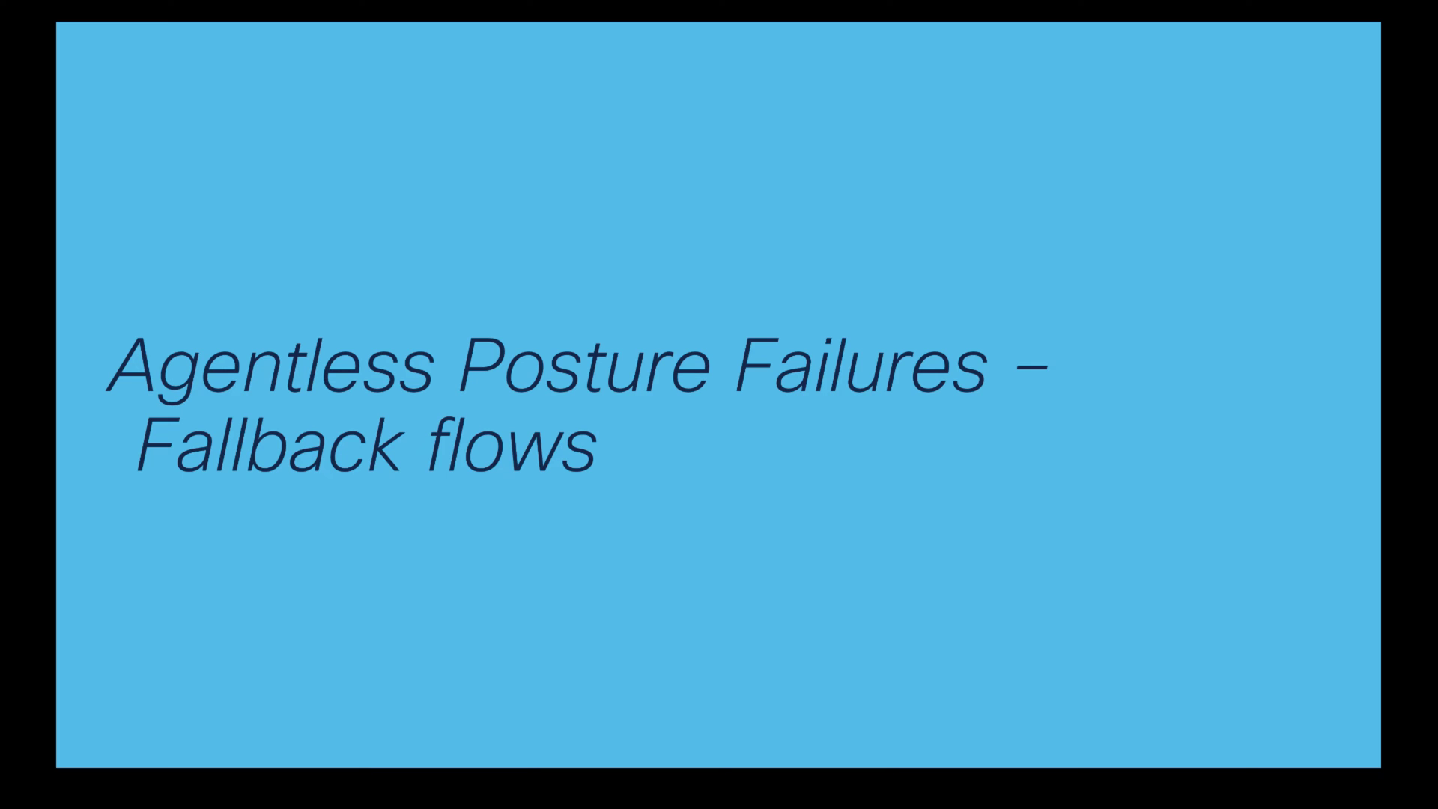
- Advance the slide show to slide 24, the temporal agent fallback flow slide
{"action": "key", "text": "Right"}
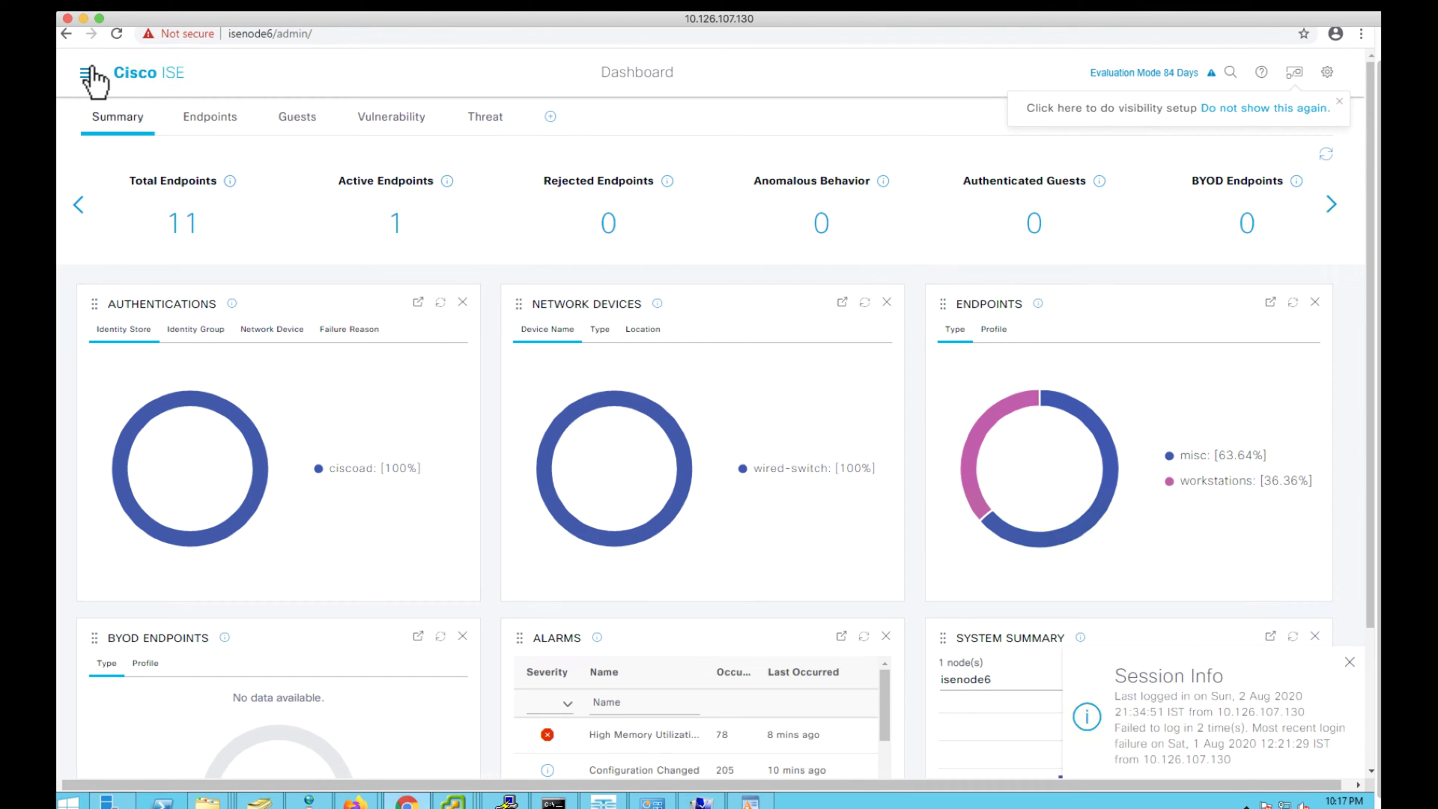
- Open the Default policy set and expand Authentication Policy to show the MAB, Dot1X and Default rules
{"action": "left_click", "coordinate": [87, 73]}
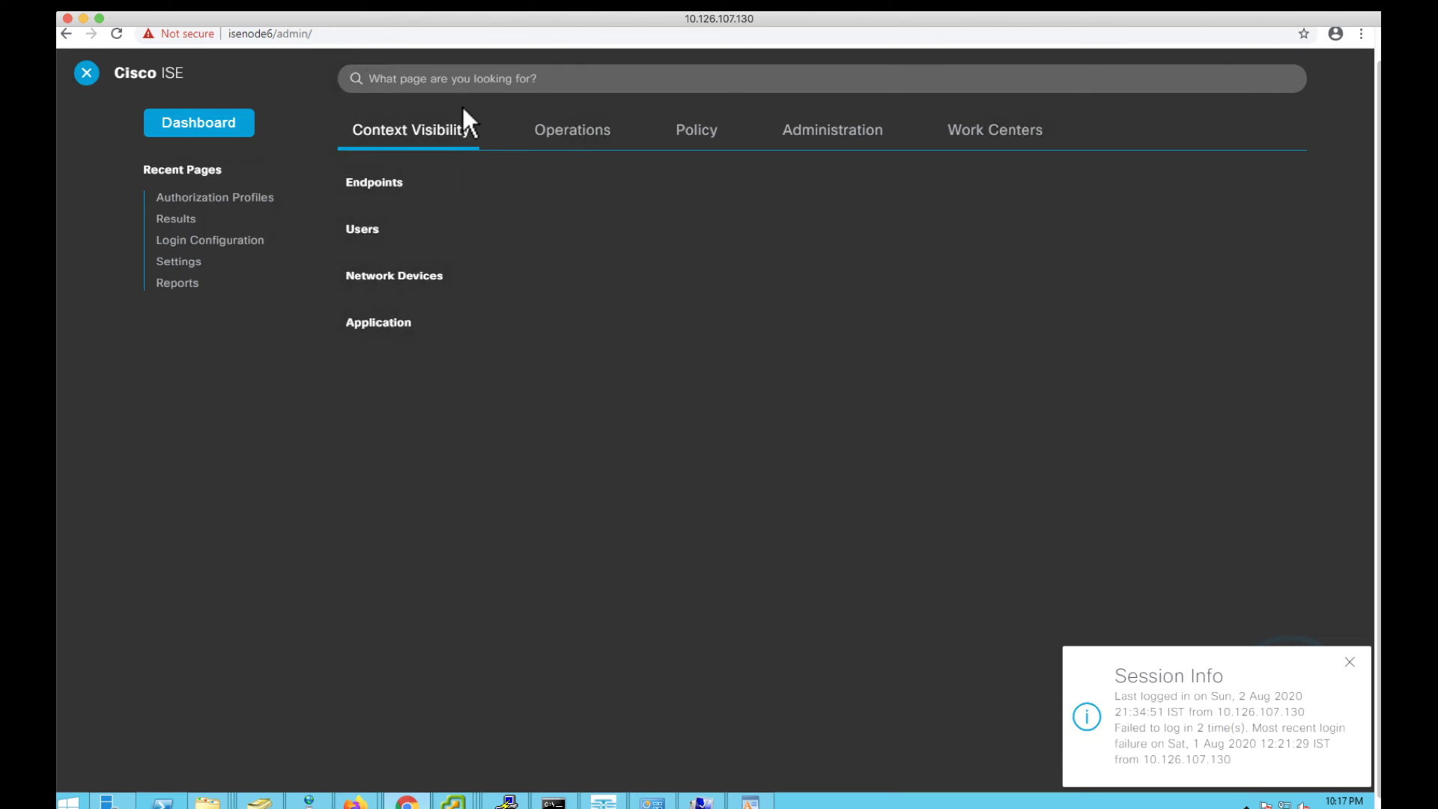
{"action": "left_click", "coordinate": [701, 135]}
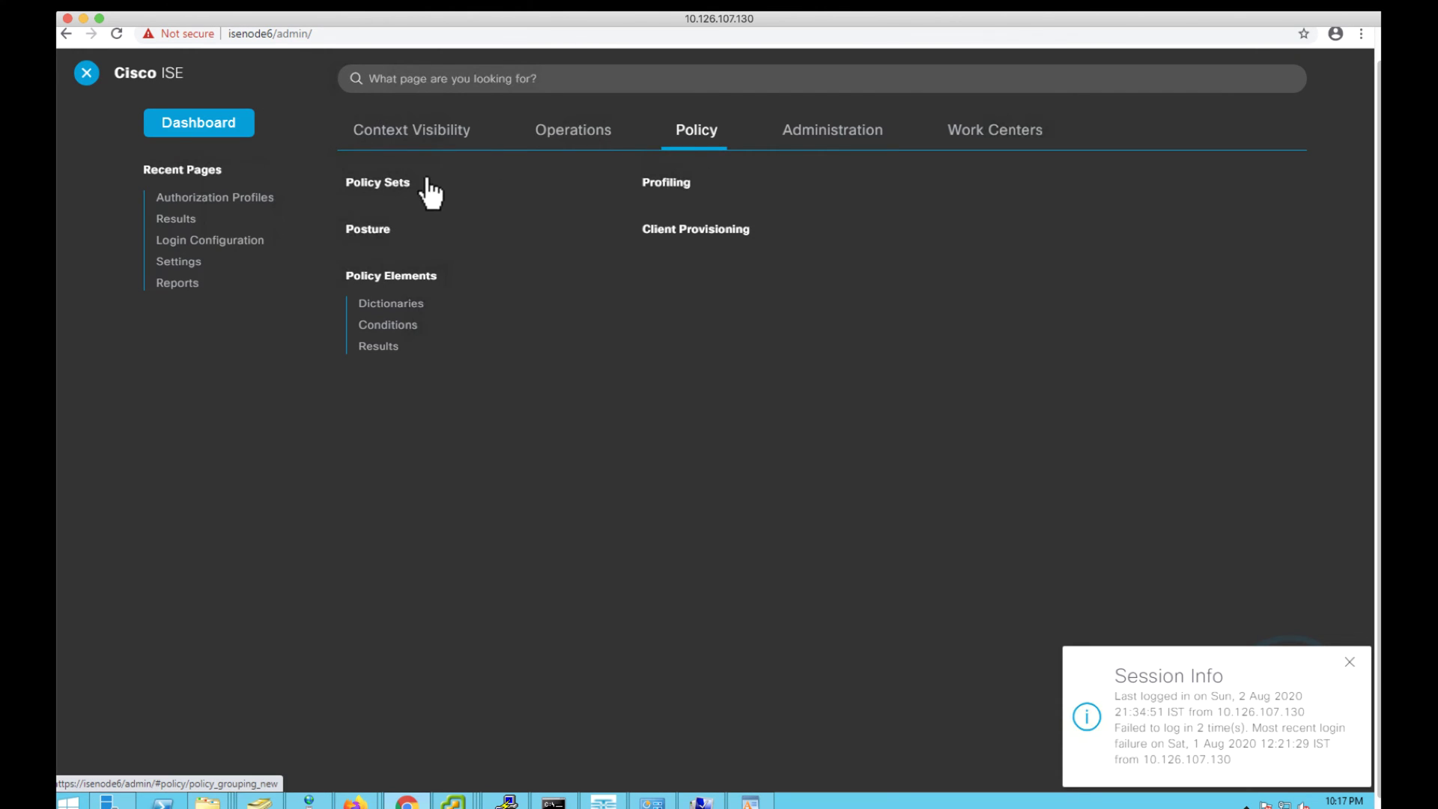
{"action": "left_click", "coordinate": [389, 184]}
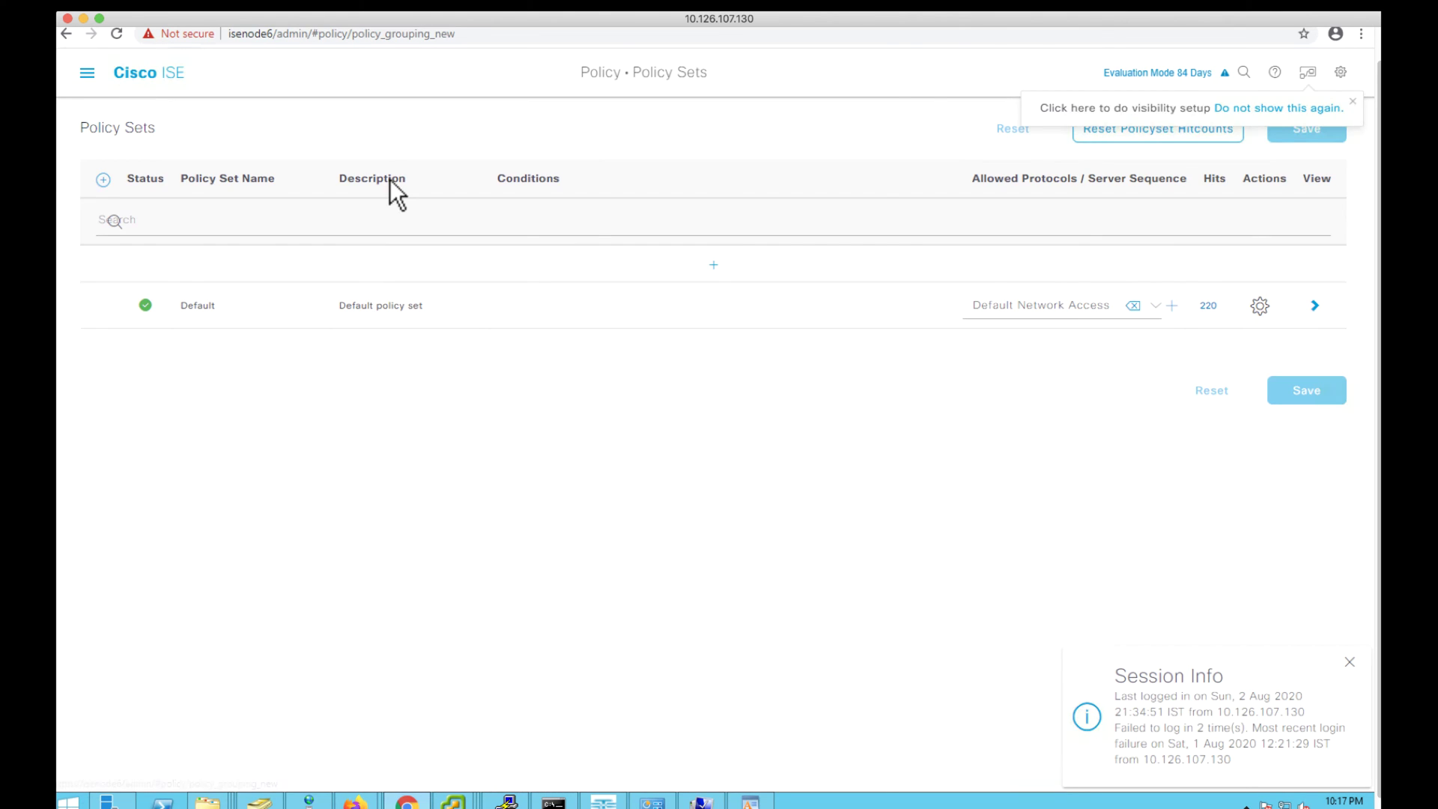
{"action": "left_click", "coordinate": [1313, 306]}
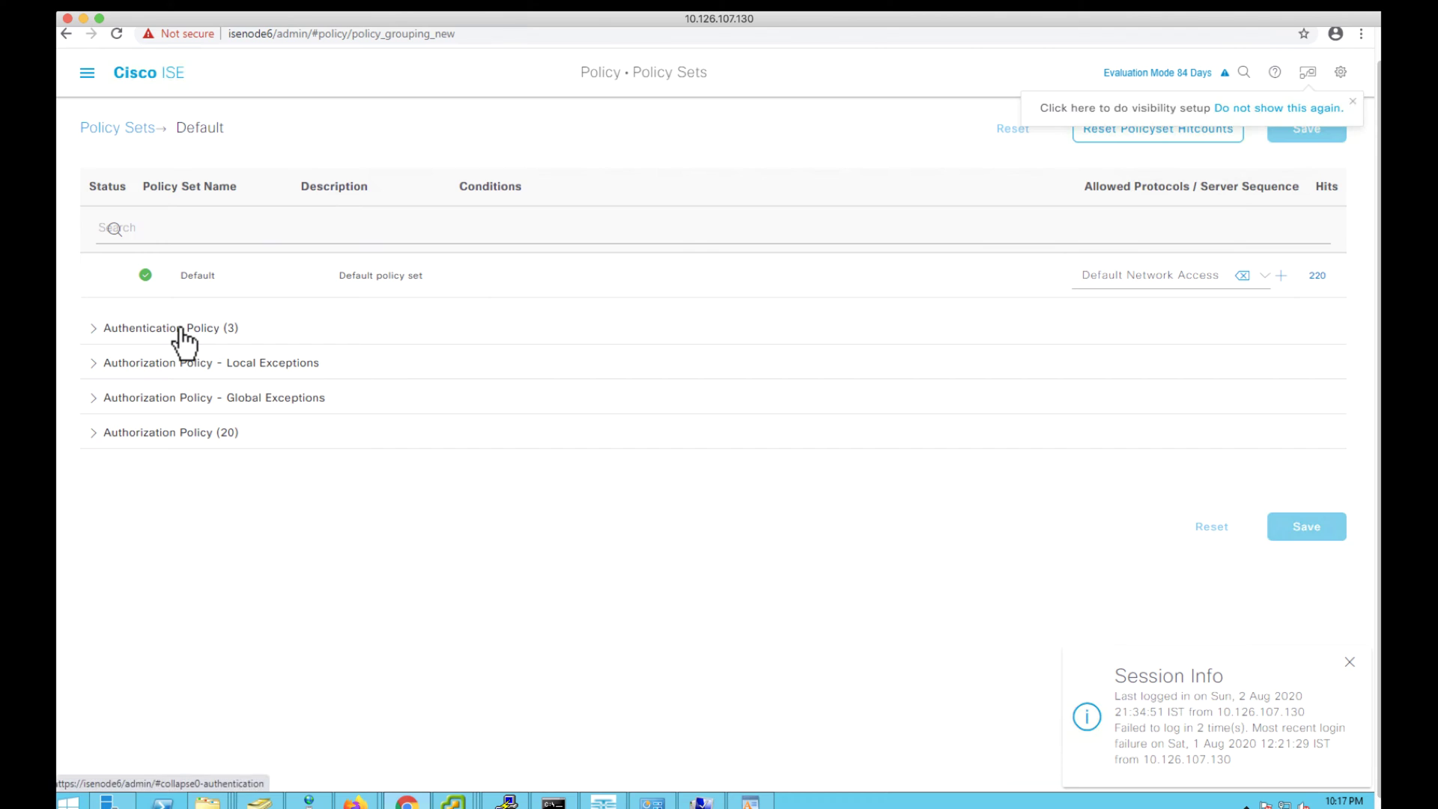
{"action": "left_click", "coordinate": [181, 330]}
{"action": "scroll", "coordinate": [371, 517], "scroll_direction": "down", "scroll_amount": 2}
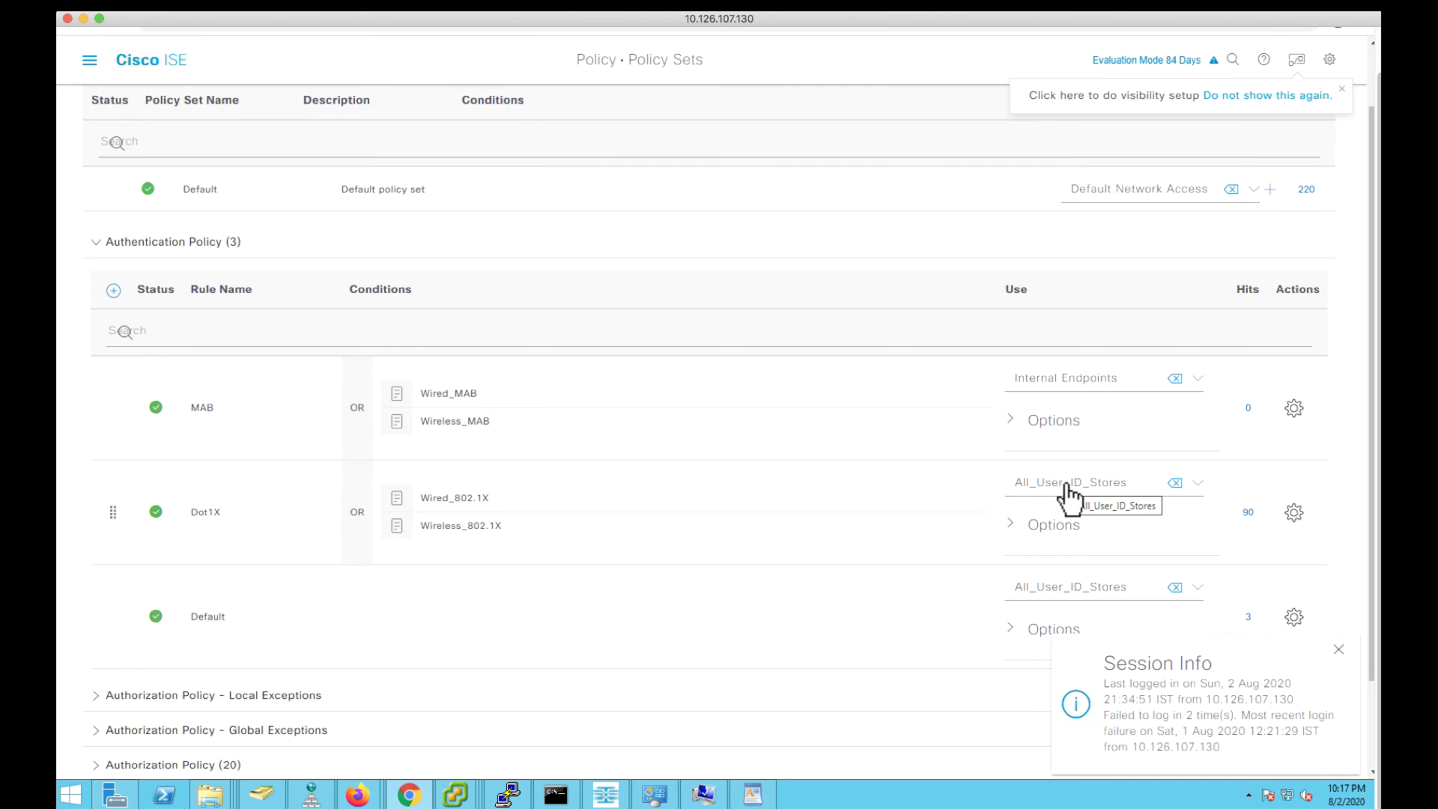
- Expand Authorization Policy (20) and scroll to the Agentless-posture-failed rule assigning temporalagent
{"action": "scroll", "coordinate": [1070, 490], "scroll_direction": "down", "scroll_amount": 1}
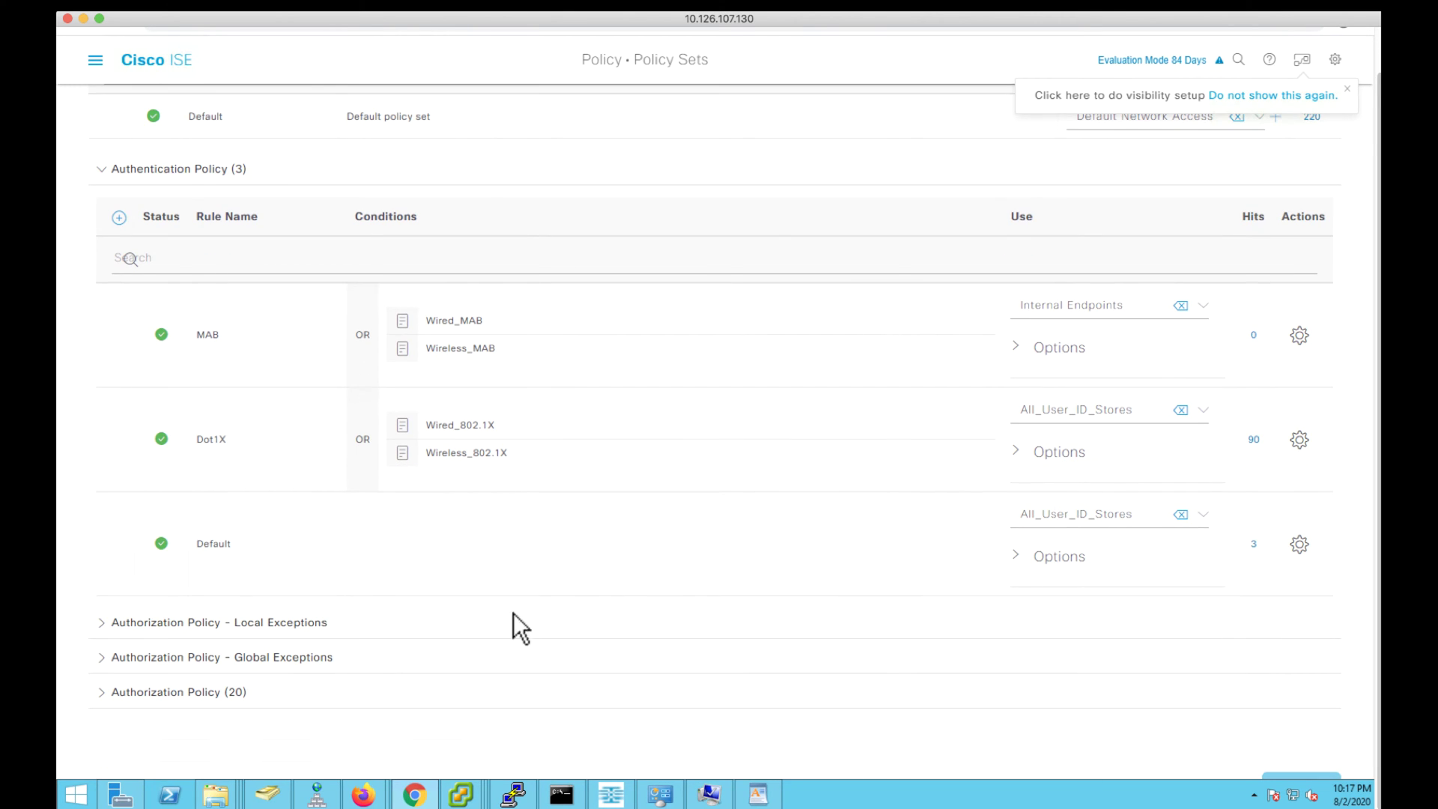
{"action": "left_click", "coordinate": [225, 693]}
{"action": "scroll", "coordinate": [407, 587], "scroll_direction": "down", "scroll_amount": 1}
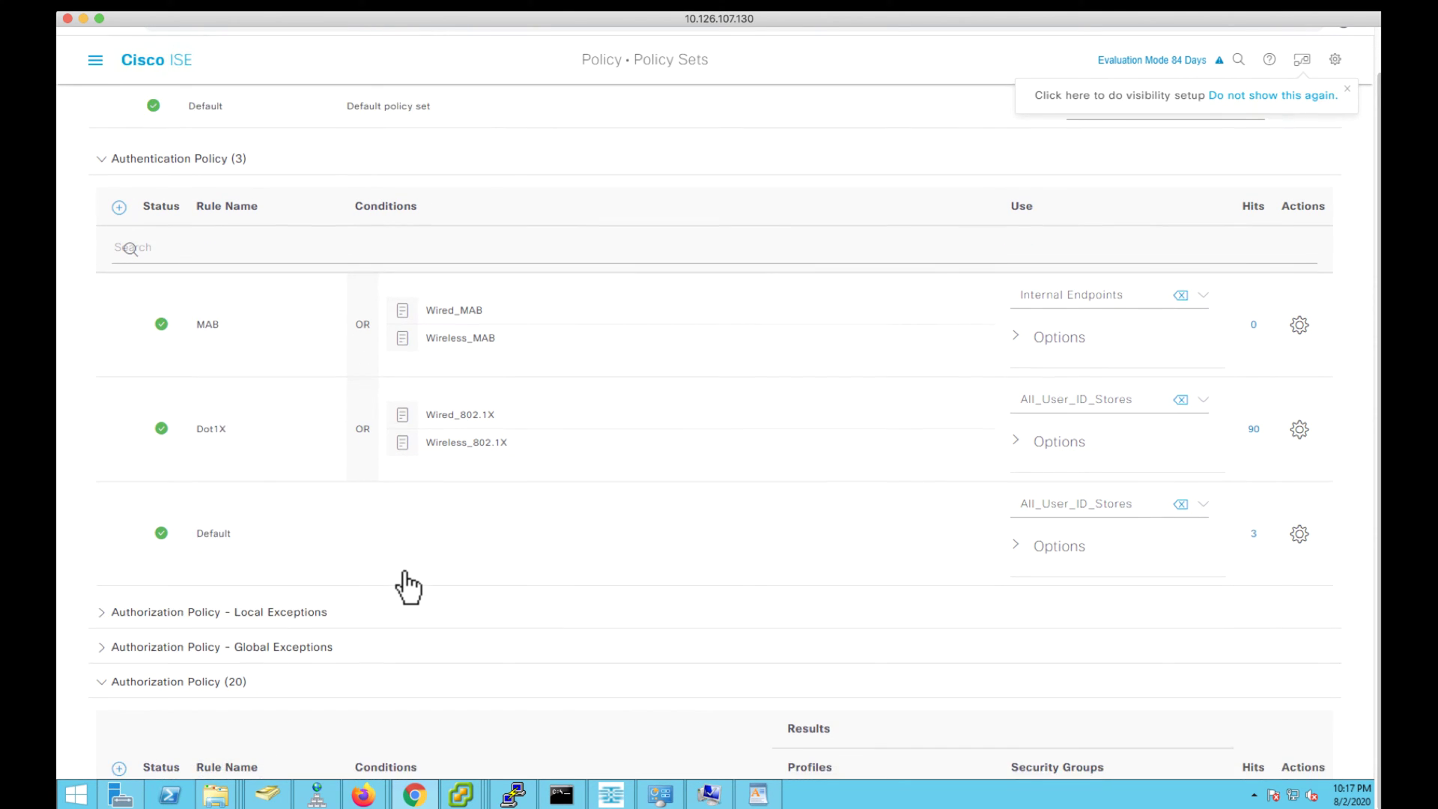
{"action": "scroll", "coordinate": [403, 572], "scroll_direction": "down", "scroll_amount": 2}
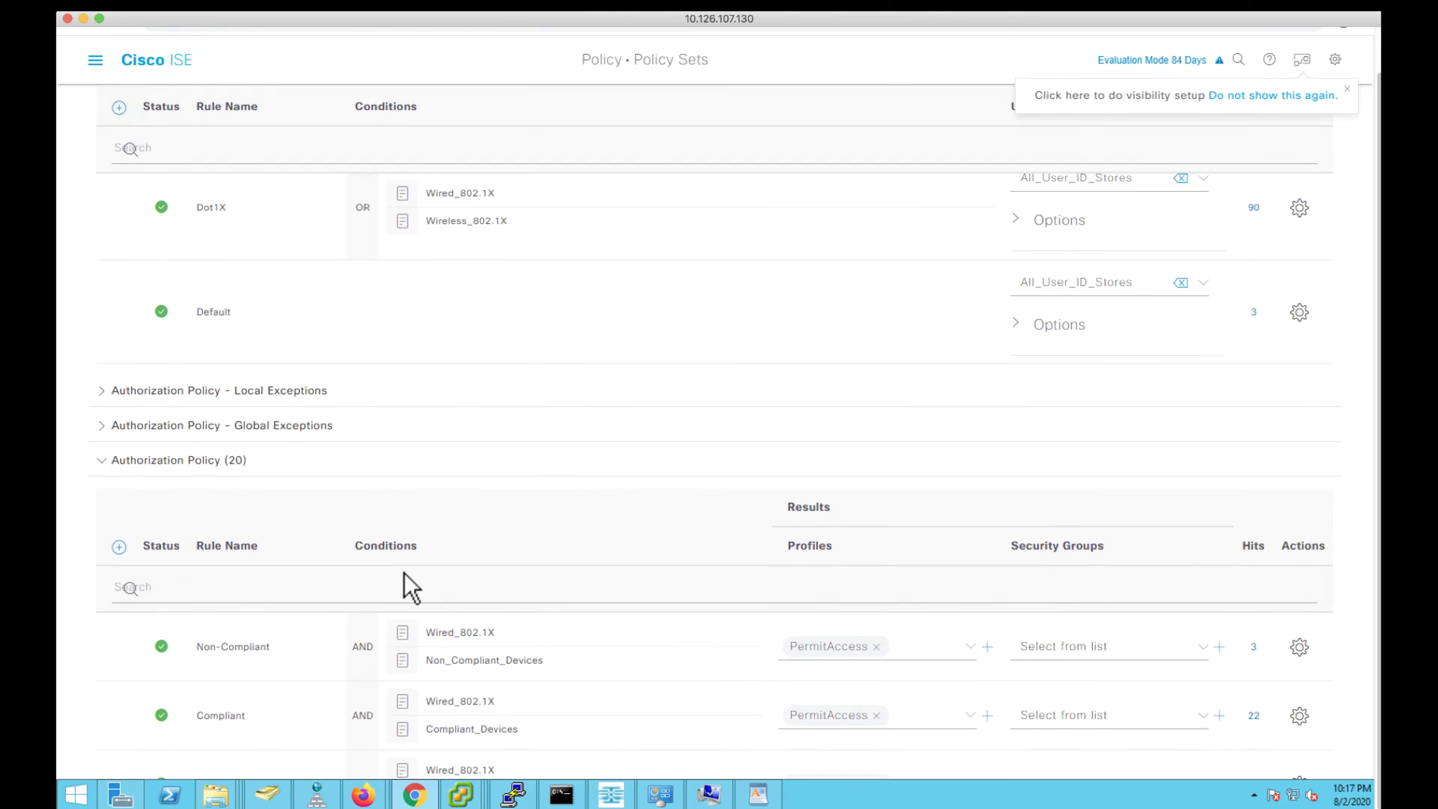
{"action": "scroll", "coordinate": [407, 573], "scroll_direction": "down", "scroll_amount": 5}
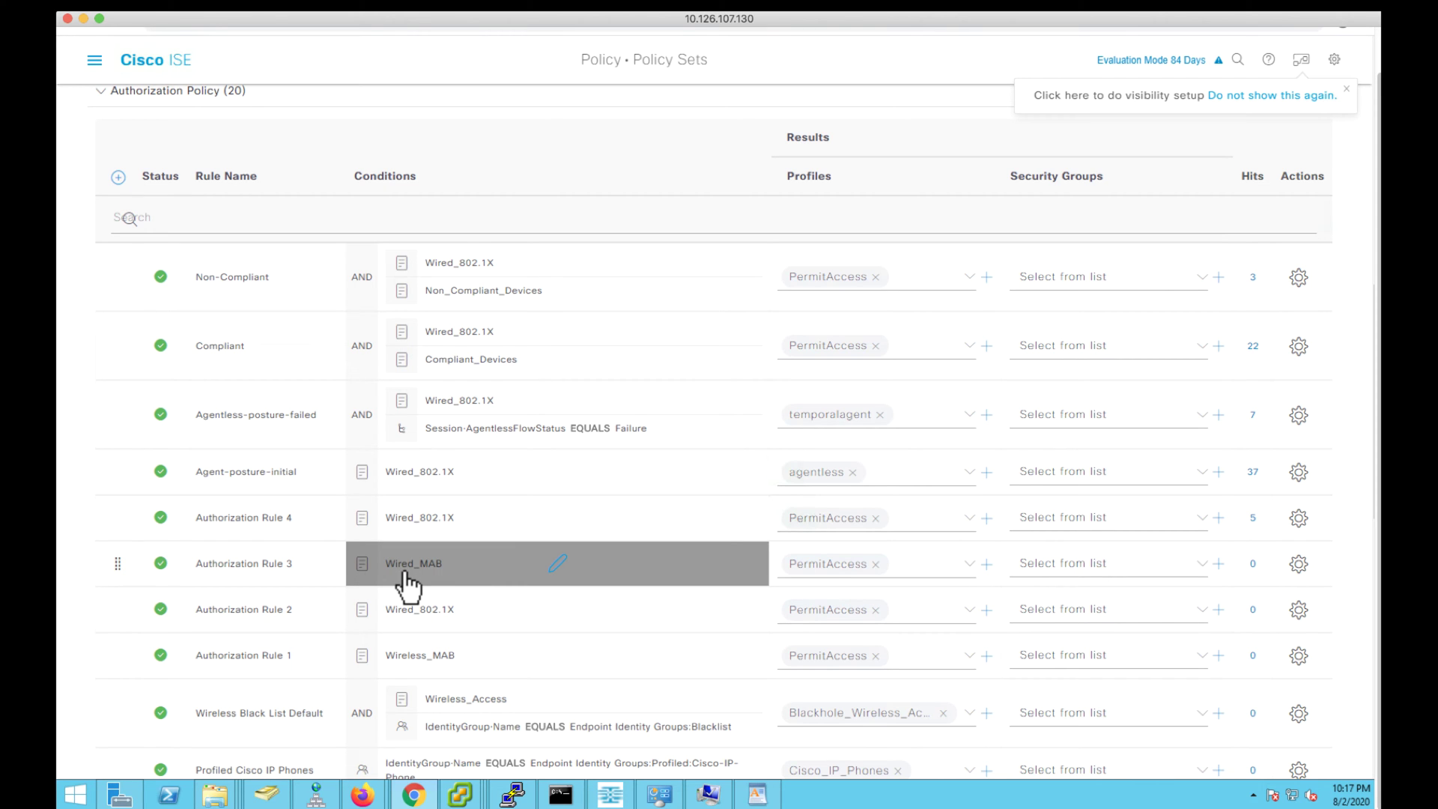
{"action": "scroll", "coordinate": [408, 584], "scroll_direction": "up", "scroll_amount": 1}
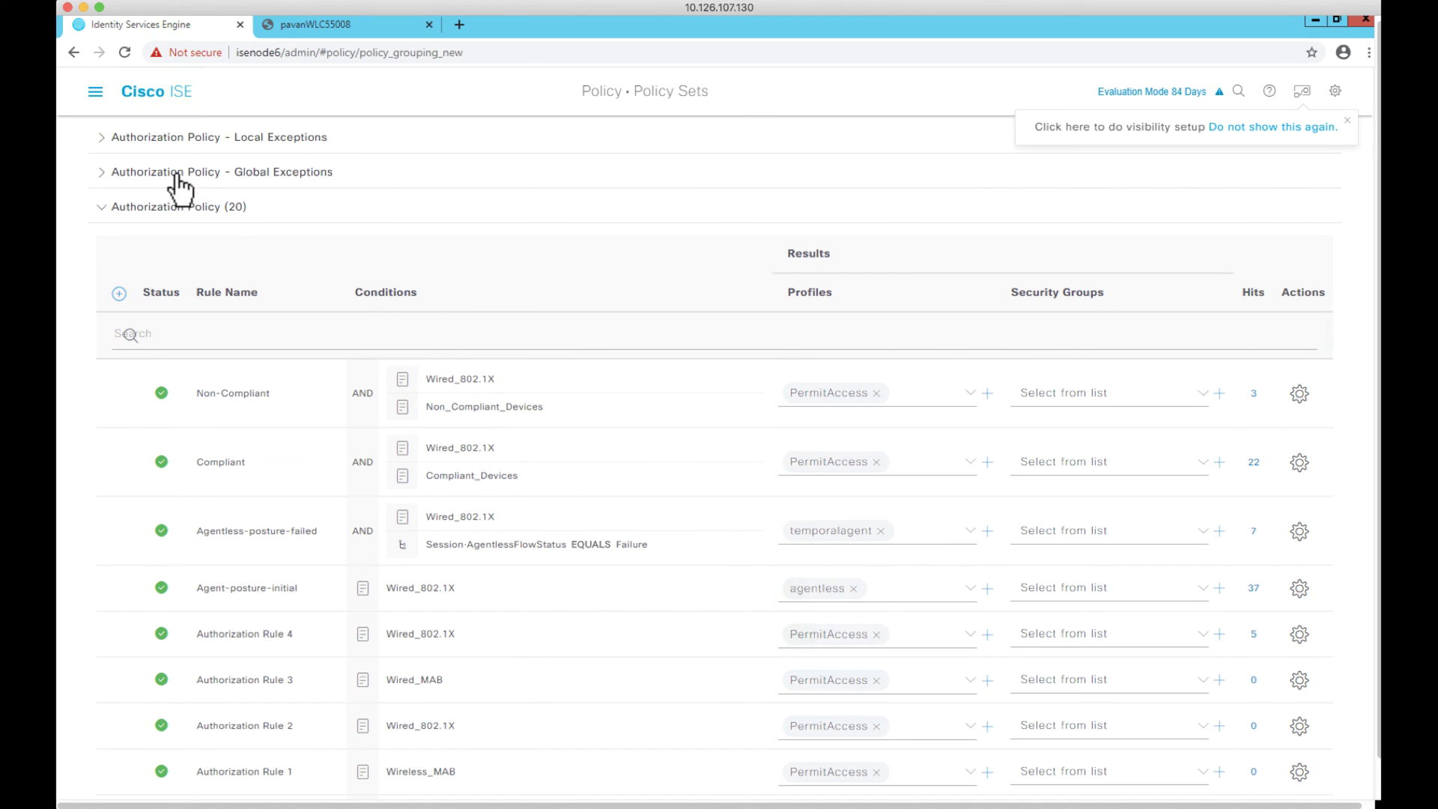
- Edit the temporalagent profile from Policy Elements > Results > Authorization Profiles
{"action": "left_click", "coordinate": [95, 91]}
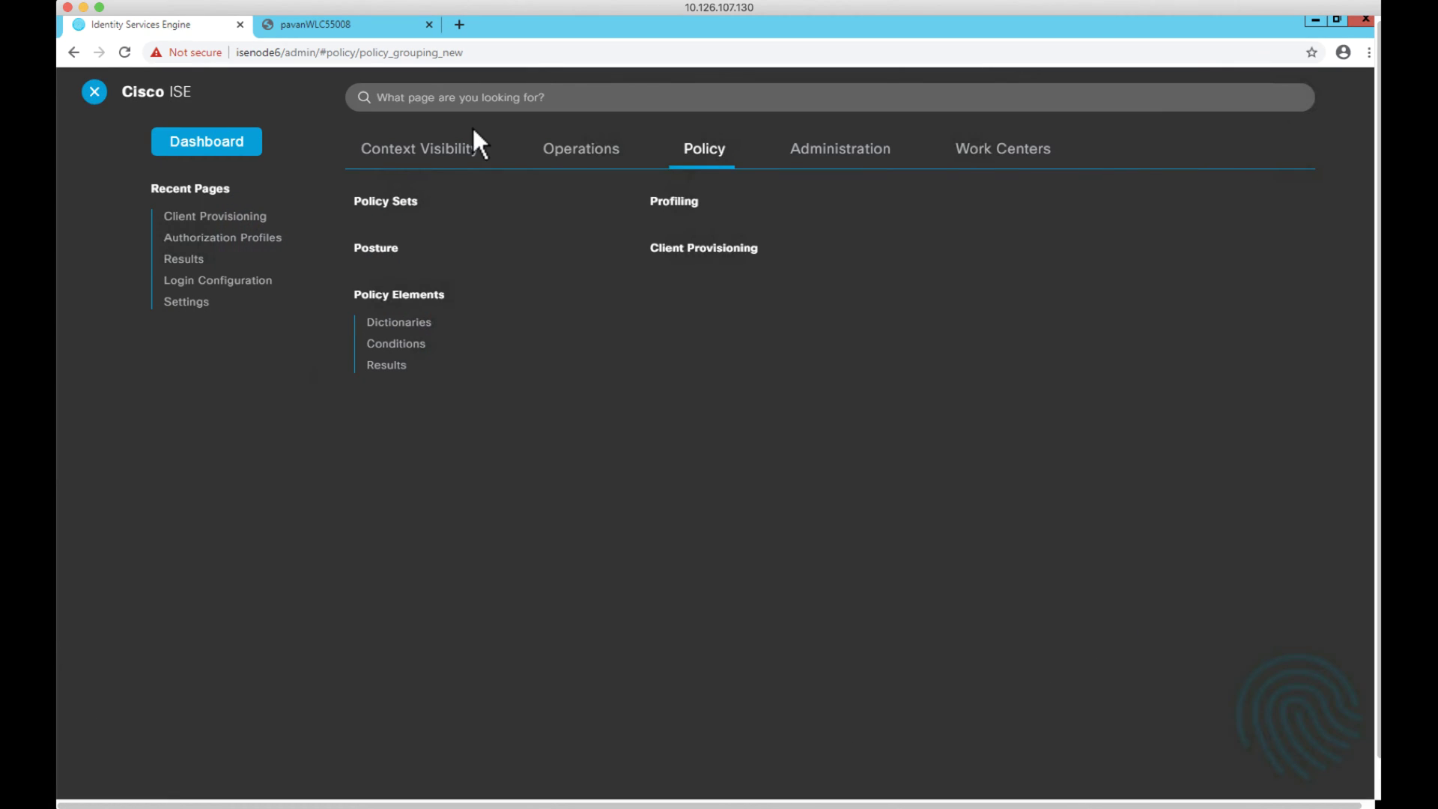
{"action": "left_click", "coordinate": [398, 366]}
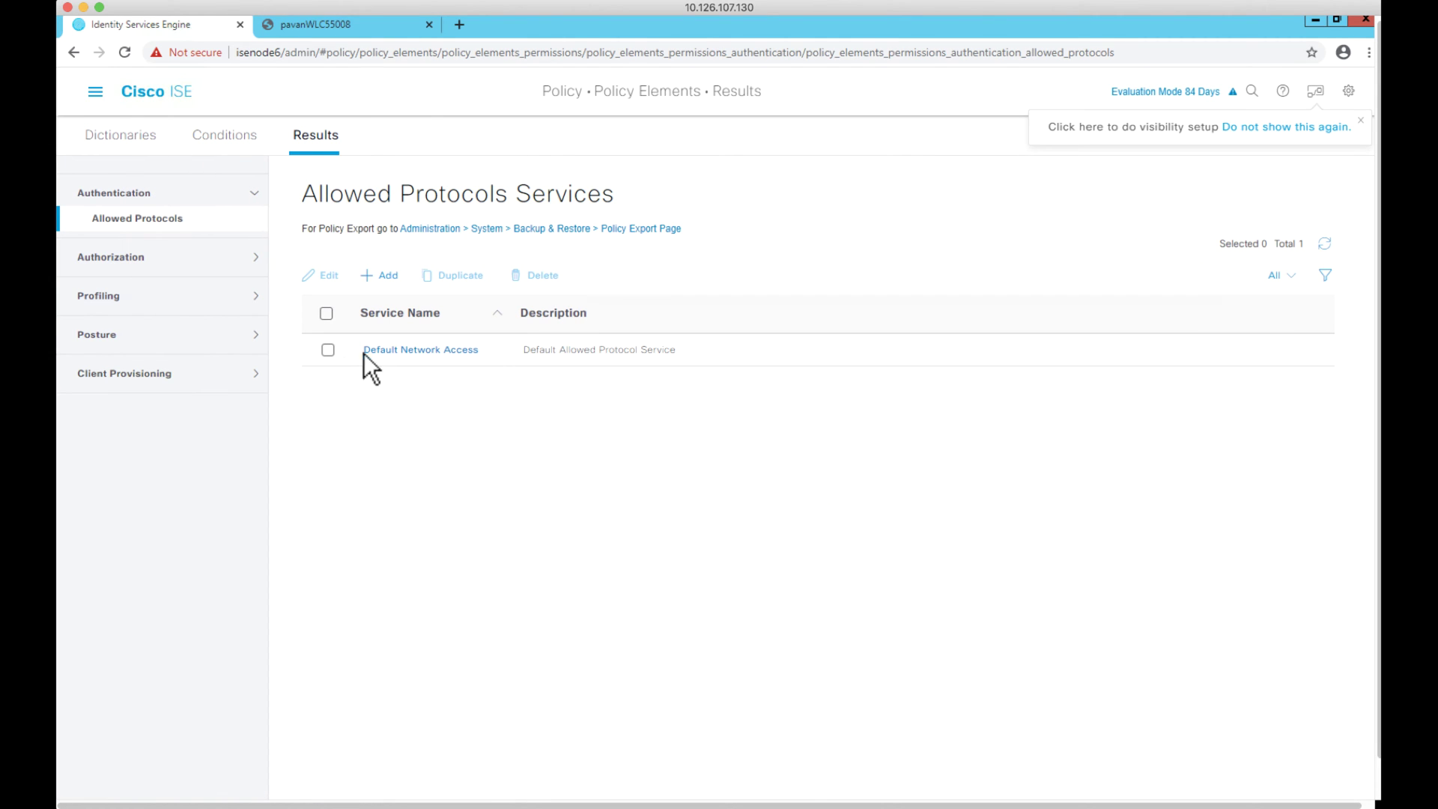
{"action": "left_click", "coordinate": [173, 257]}
{"action": "left_click", "coordinate": [178, 259]}
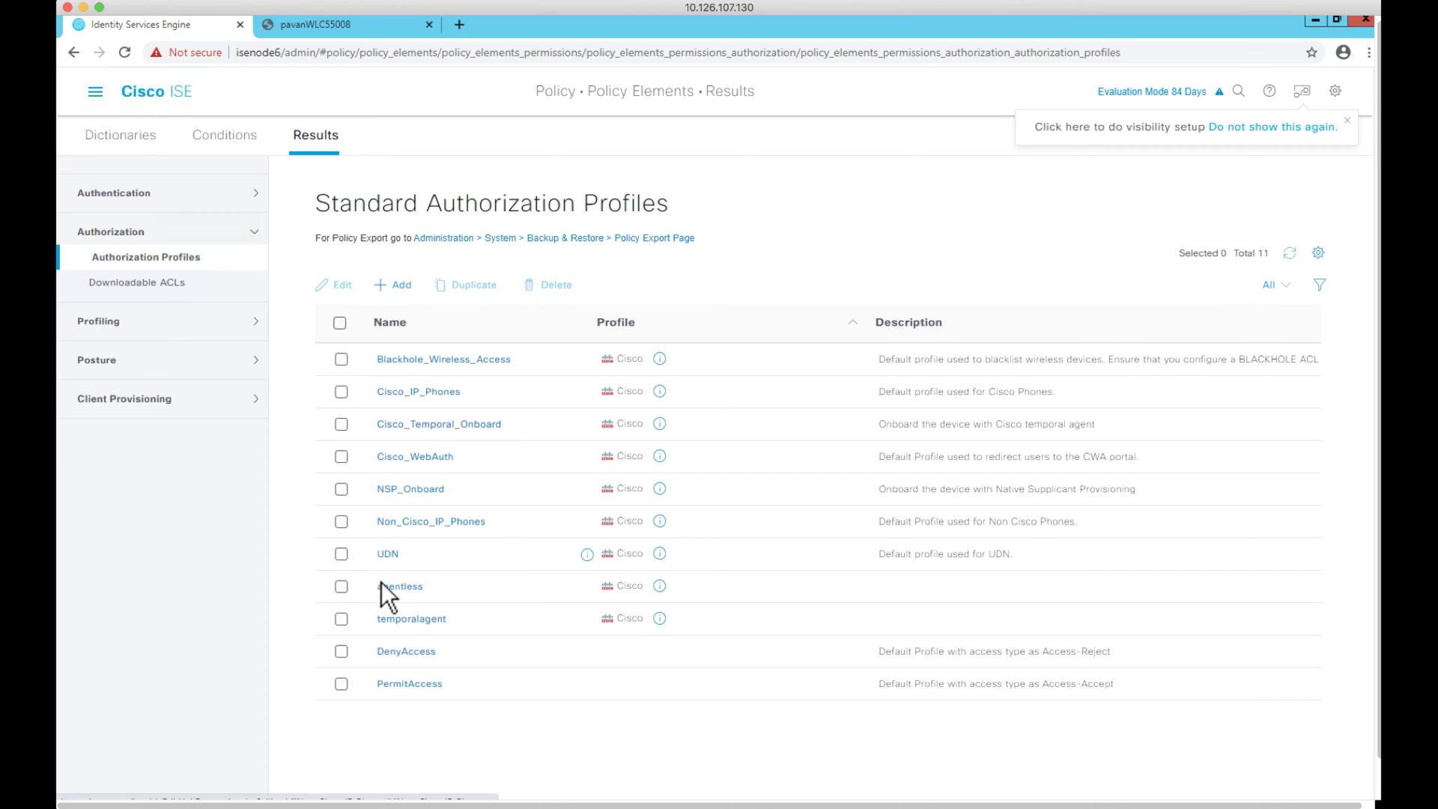
{"action": "left_click", "coordinate": [342, 618]}
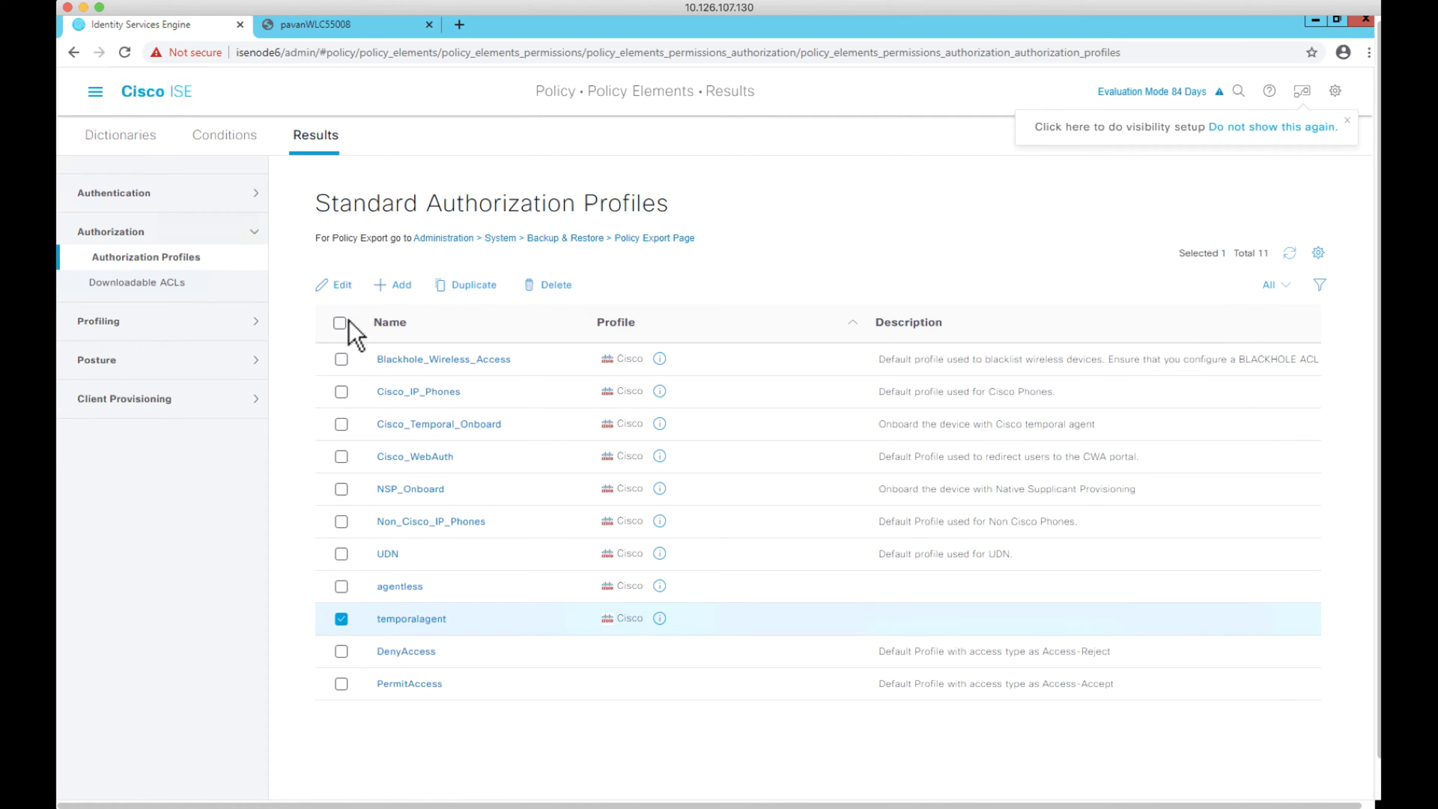
{"action": "left_click", "coordinate": [342, 288]}
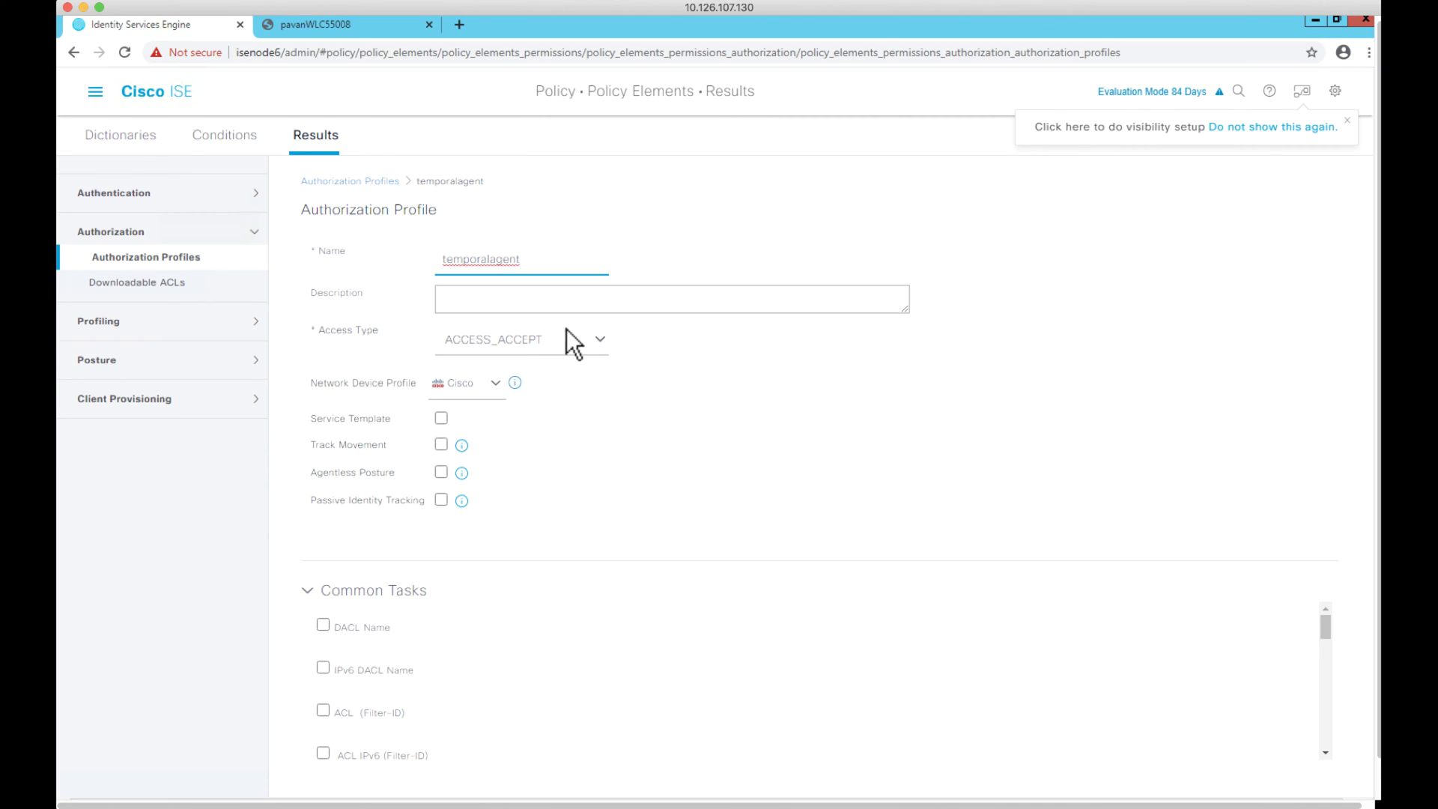
- Review temporalagent's Client Provisioning (Posture) web redirection with ACL initial, then open the Policy menu
{"action": "scroll", "coordinate": [588, 448], "scroll_direction": "down", "scroll_amount": 2}
{"action": "scroll", "coordinate": [577, 520], "scroll_direction": "down", "scroll_amount": 1}
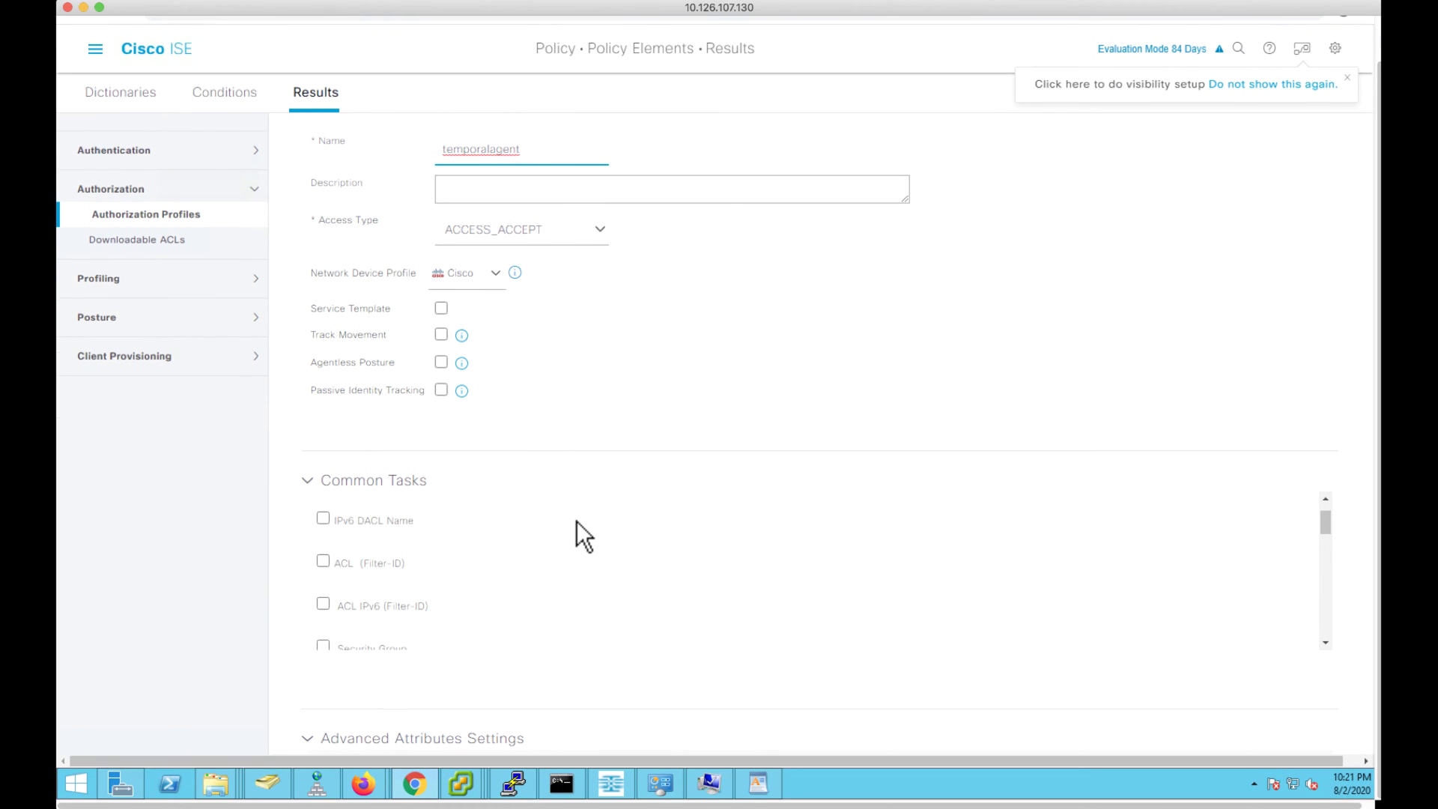
{"action": "scroll", "coordinate": [577, 520], "scroll_direction": "down", "scroll_amount": 5}
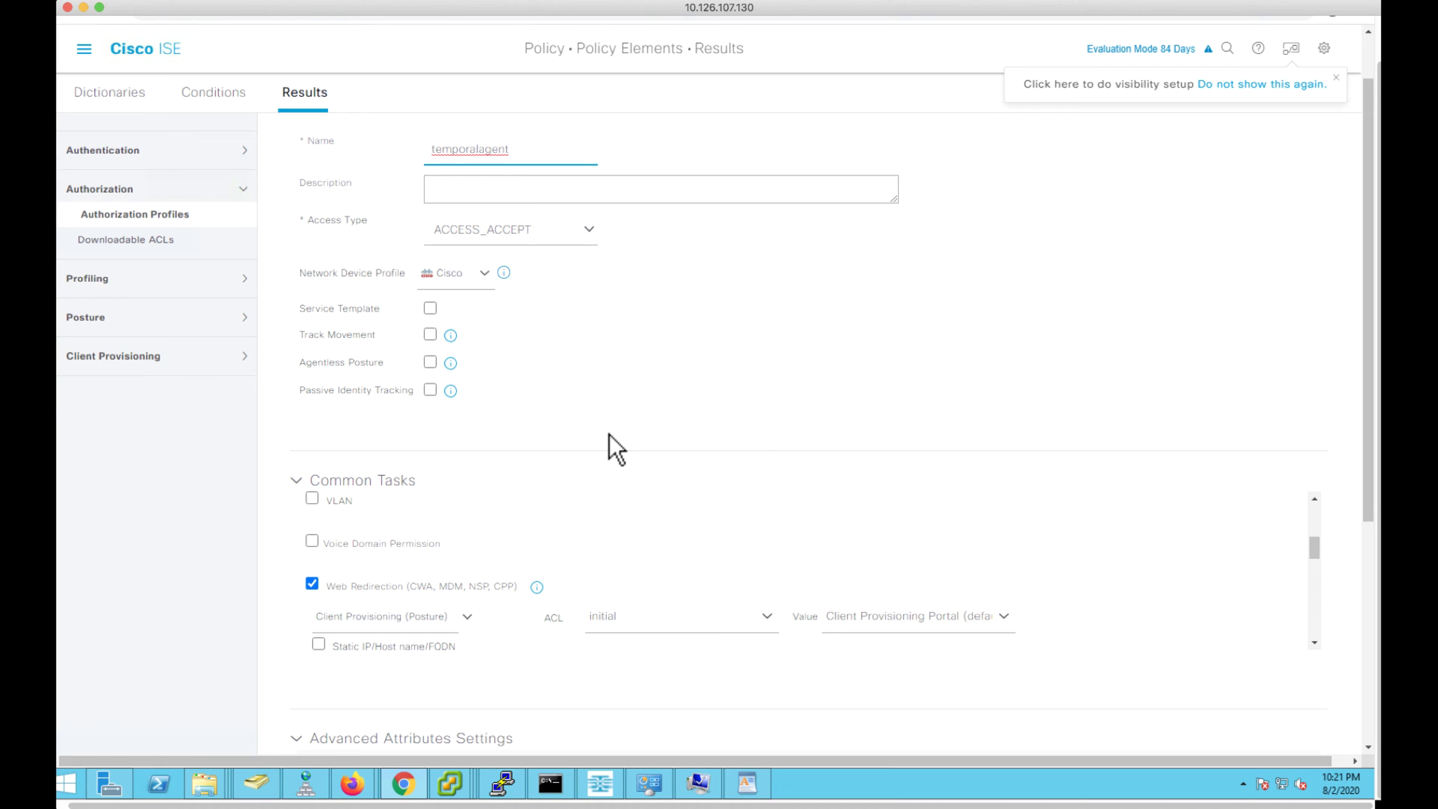
{"action": "left_click", "coordinate": [84, 50]}
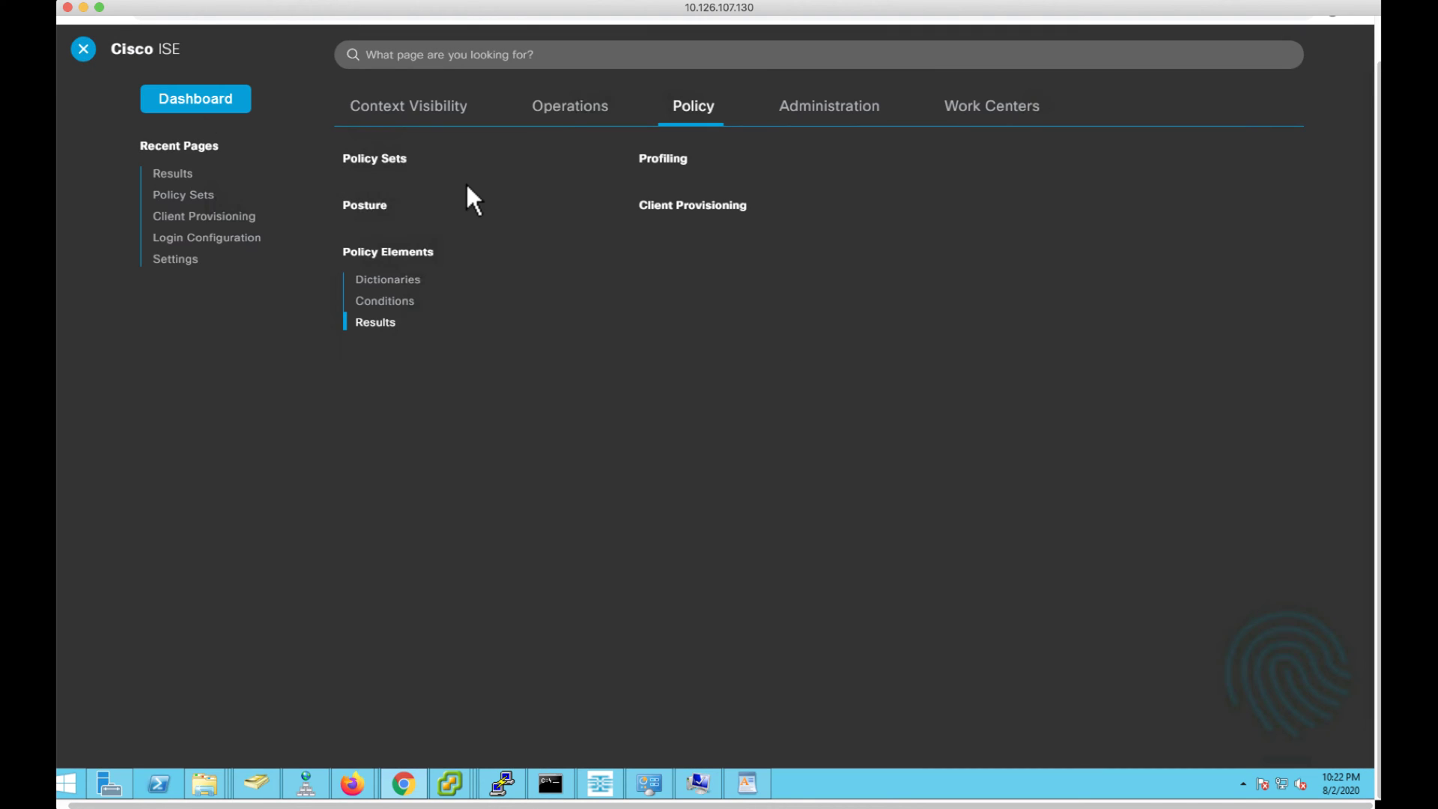
- Open Client Provisioning, then view RADIUS Live Logs showing agentless sessions with posture NotApplicable
{"action": "left_click", "coordinate": [678, 212]}
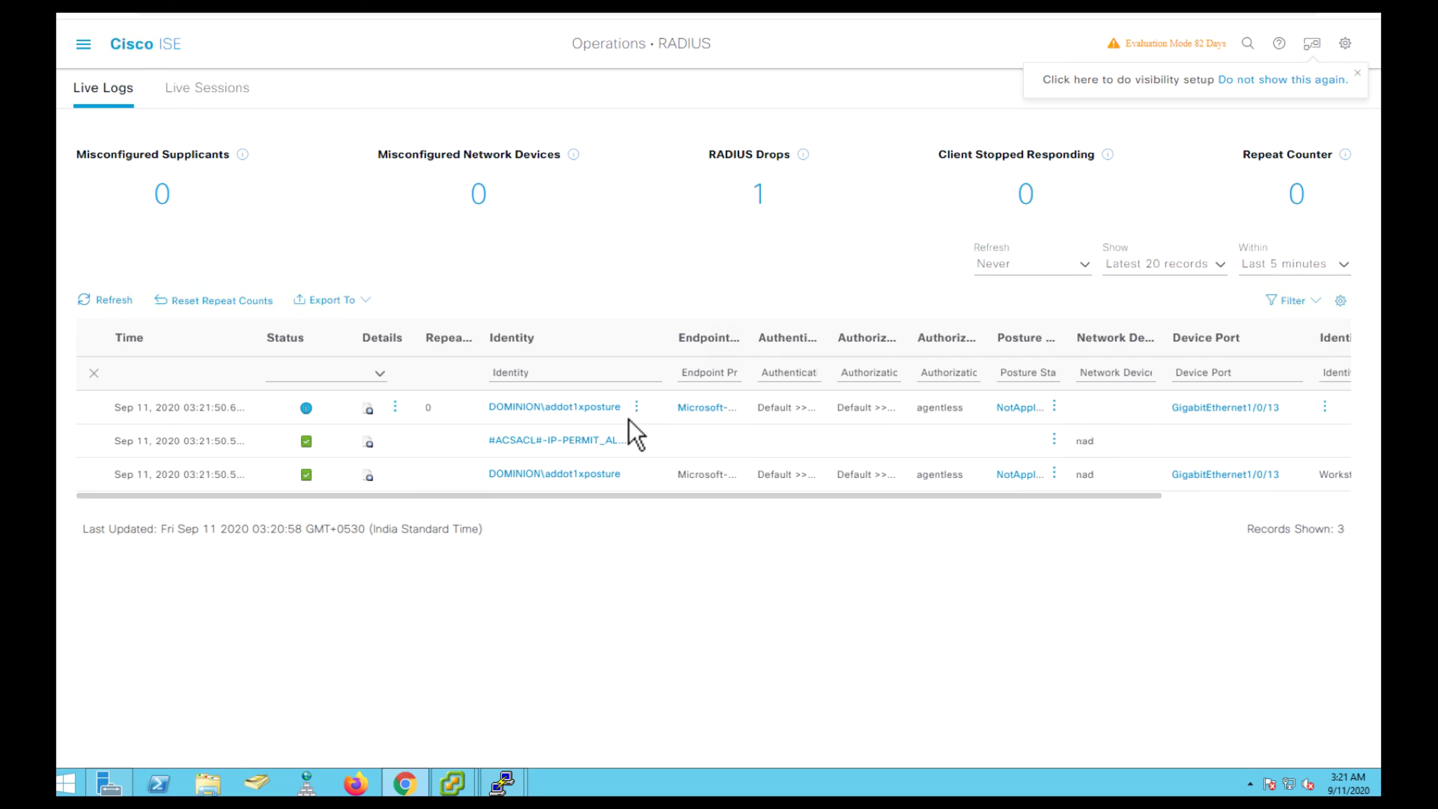
- Refresh Live Logs to see temporalagent sessions with Pending posture, then bring up the endpoint's Device Security Check page
{"action": "left_click", "coordinate": [110, 302]}
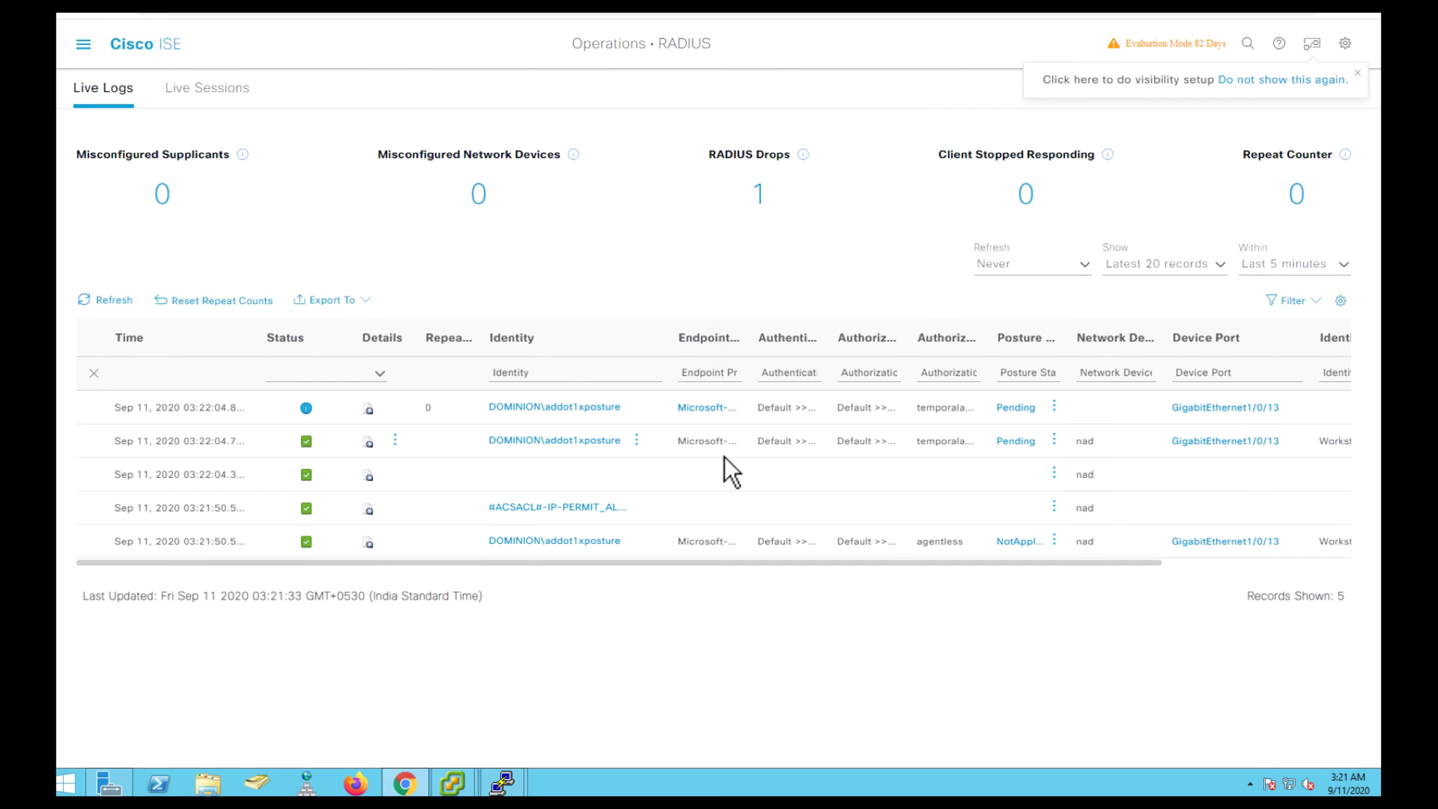
{"action": "key", "text": "alt+Tab"}
{"action": "left_click", "coordinate": [426, 649]}
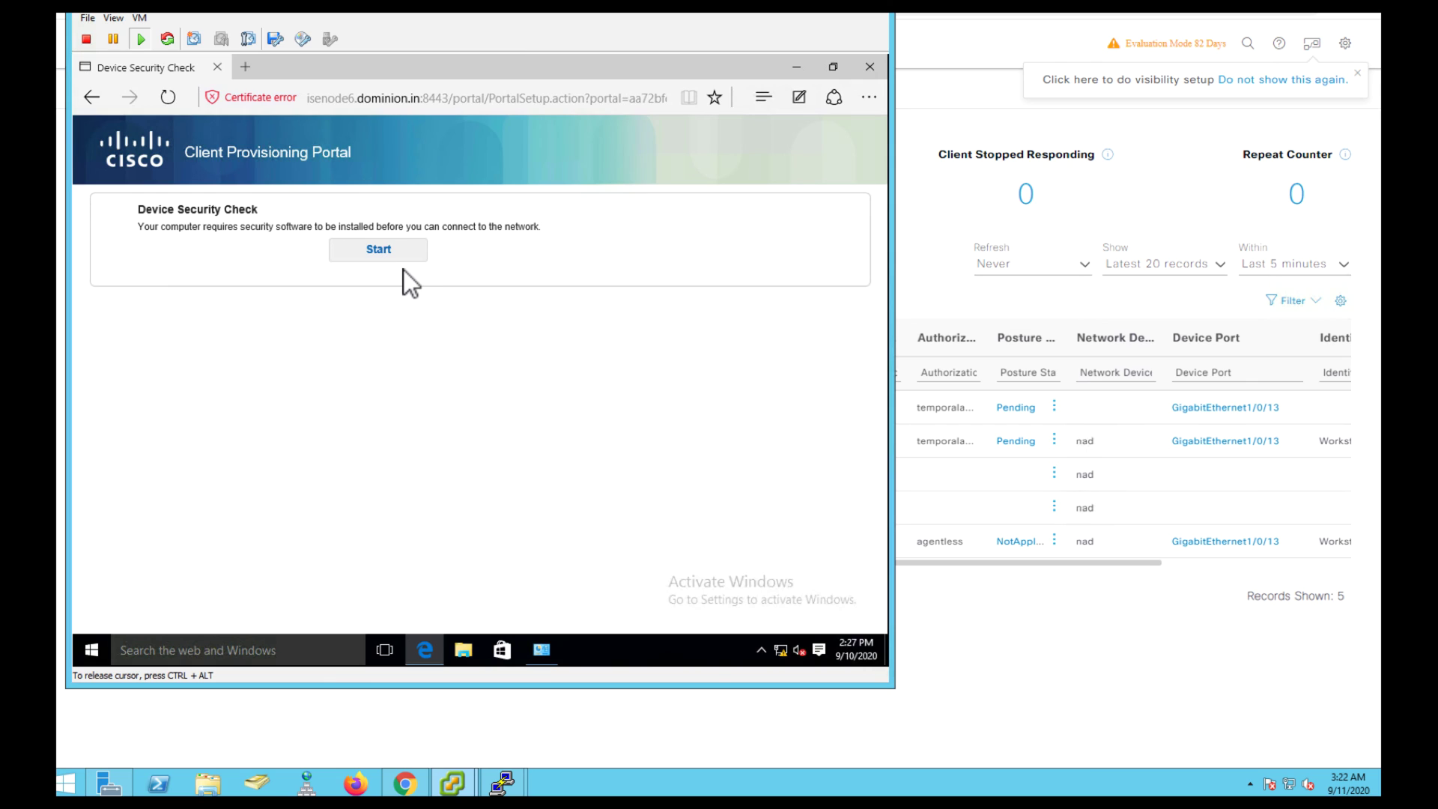
- Start the Device Security Check and allow the Temporal Agent to run until it reports Compliant
{"action": "left_click", "coordinate": [390, 254]}
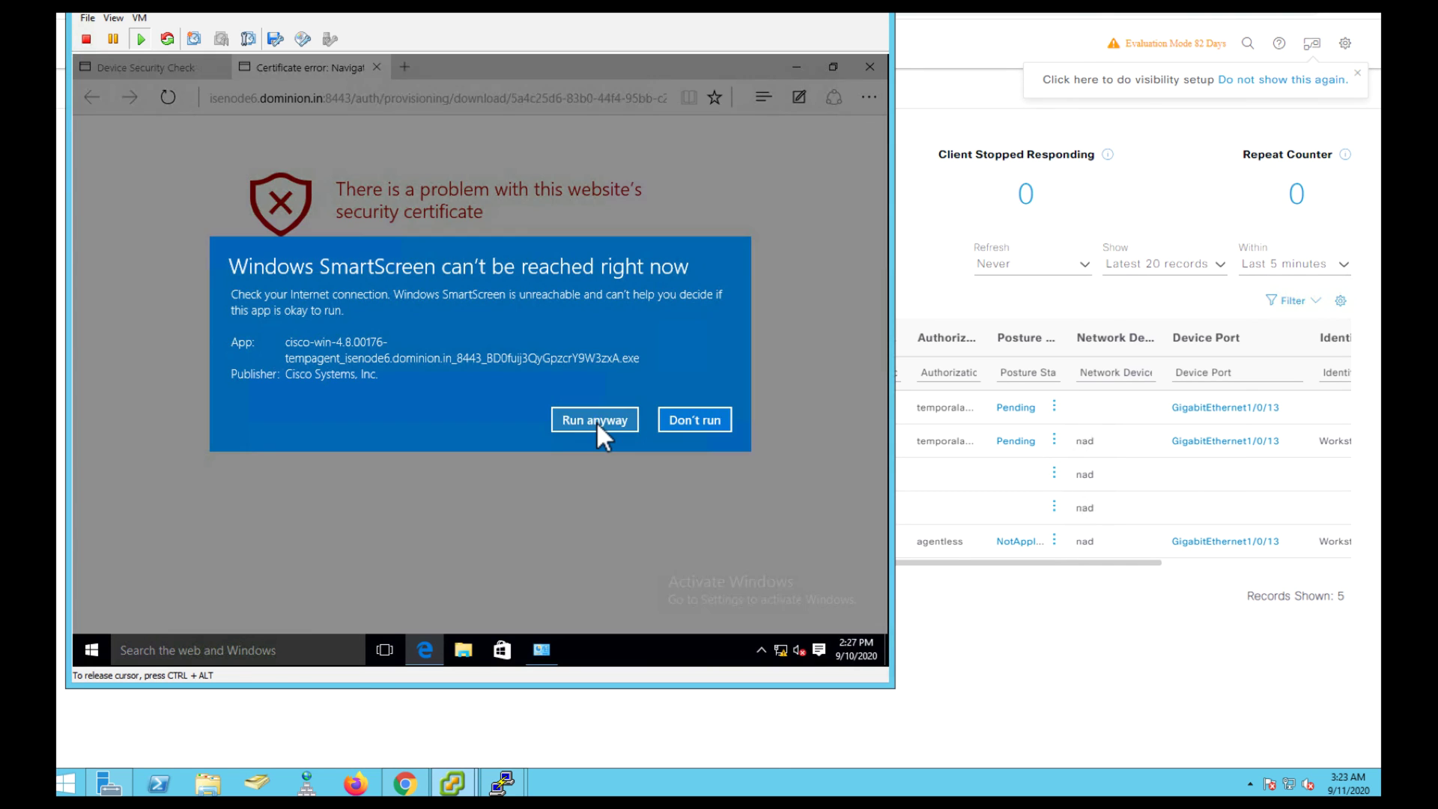
{"action": "left_click", "coordinate": [597, 421]}
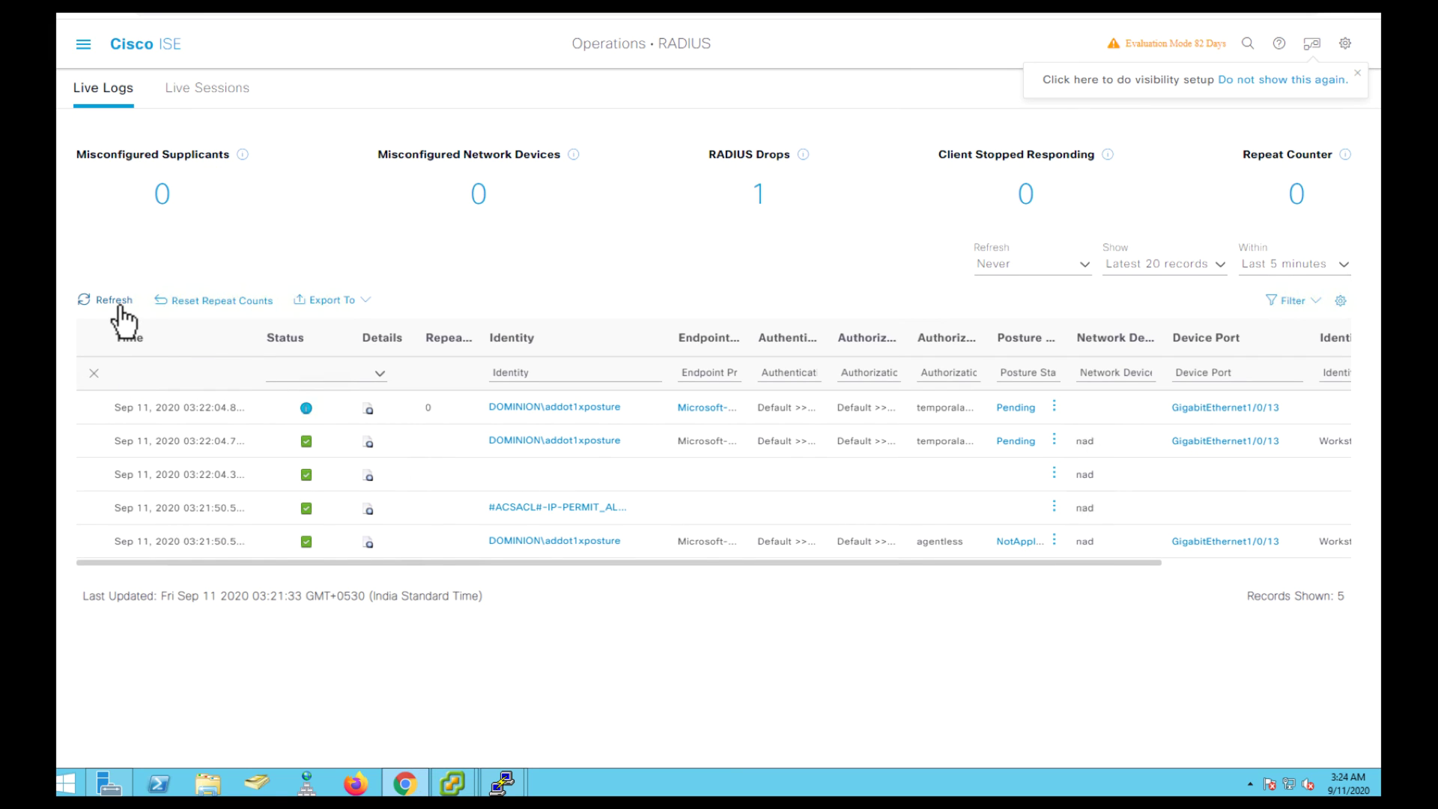
- Refresh Live Logs to confirm the endpoint is Compliant with PermitAccess, then return to the slide show
{"action": "left_click", "coordinate": [118, 304]}
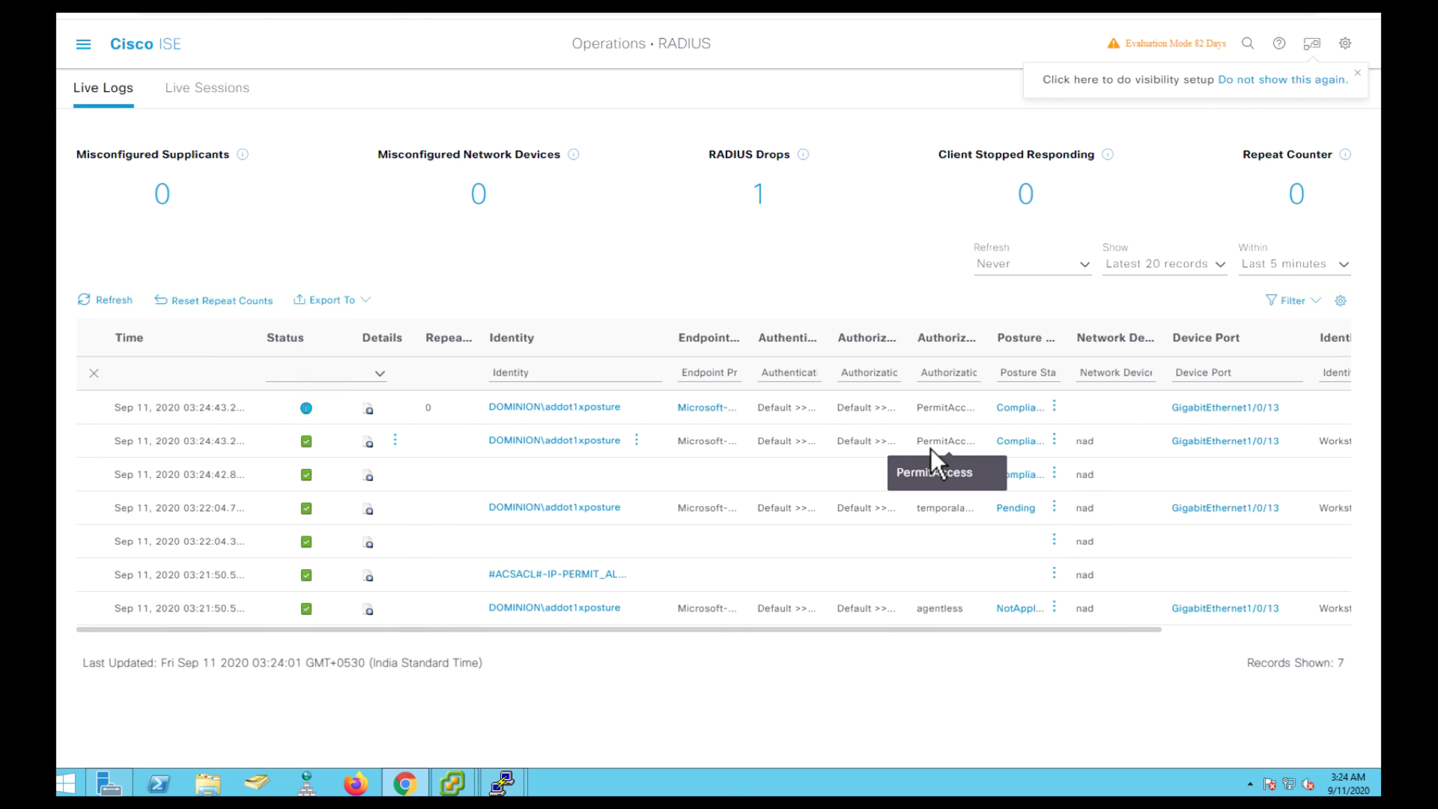
{"action": "key", "text": "alt+Tab"}
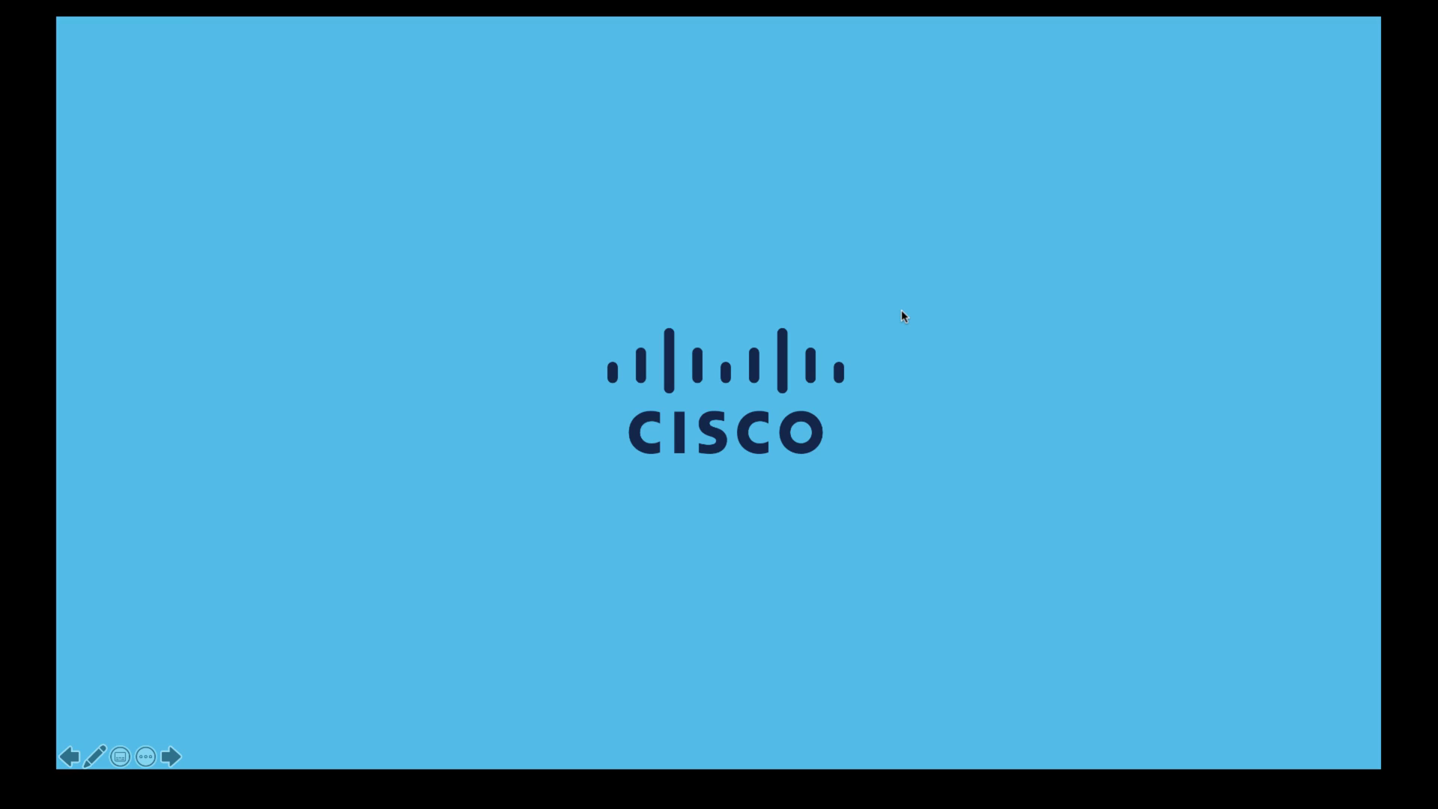